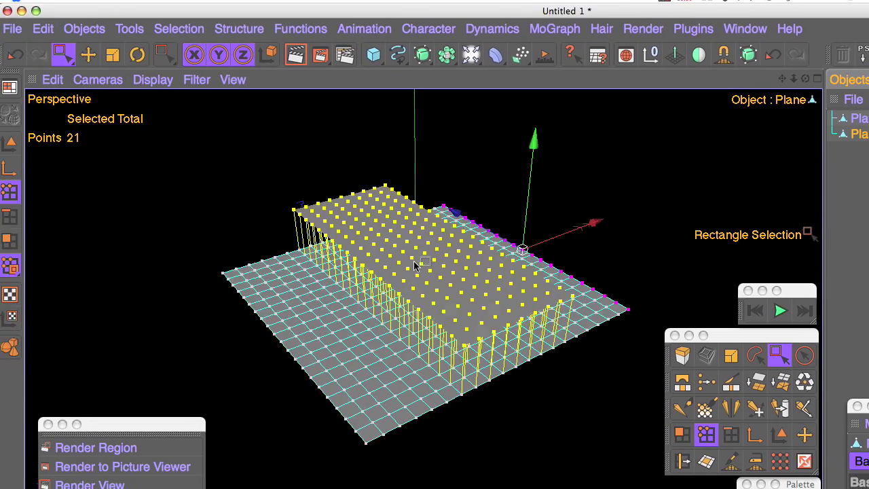
# Play the cloth simulation so the lower Plane folds around Plane-up, then stop it
pyautogui.moveTo(414, 261)
pyautogui.keyDown('alt'); pyautogui.mouseDown()
pyautogui.moveTo(427, 202)
pyautogui.moveTo(434, 240)
pyautogui.moveTo(423, 268)
pyautogui.moveTo(444, 243)
pyautogui.moveTo(454, 249)
pyautogui.moveTo(347, 176)
pyautogui.moveTo(378, 179)
pyautogui.moveTo(385, 262)
pyautogui.moveTo(288, 197)
pyautogui.mouseUp(); pyautogui.keyUp('alt')
pyautogui.moveTo(340, 297)
pyautogui.keyDown('alt'); pyautogui.mouseDown()
pyautogui.moveTo(413, 278)
pyautogui.moveTo(462, 249)
pyautogui.moveTo(489, 269)
pyautogui.moveTo(442, 227)
pyautogui.moveTo(491, 204)
pyautogui.moveTo(446, 232)
pyautogui.mouseUp(); pyautogui.keyUp('alt')
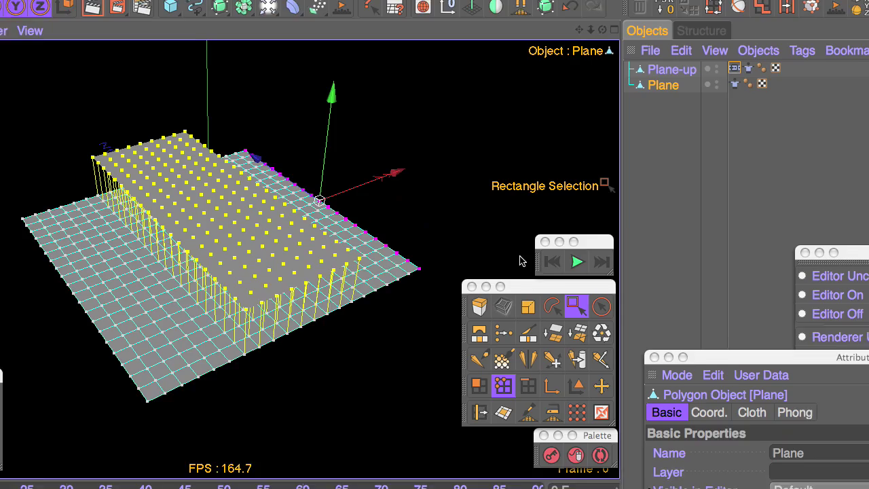
pyautogui.click(577, 261)
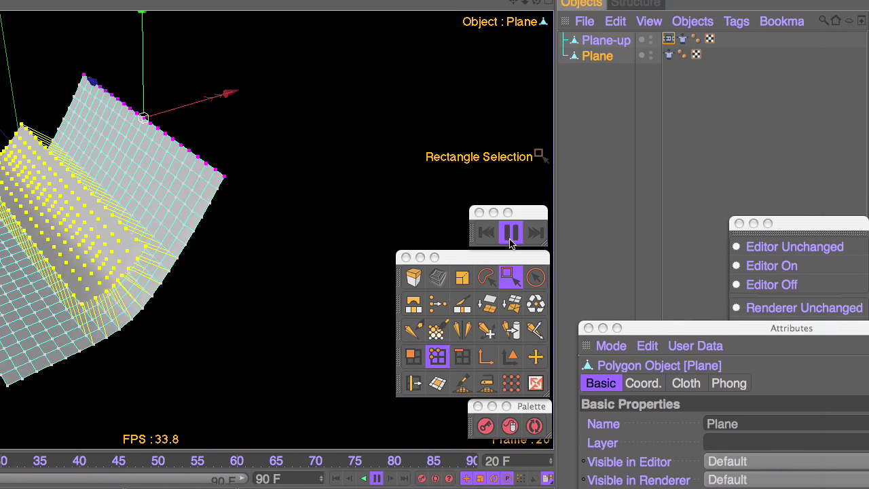
pyautogui.click(510, 237)
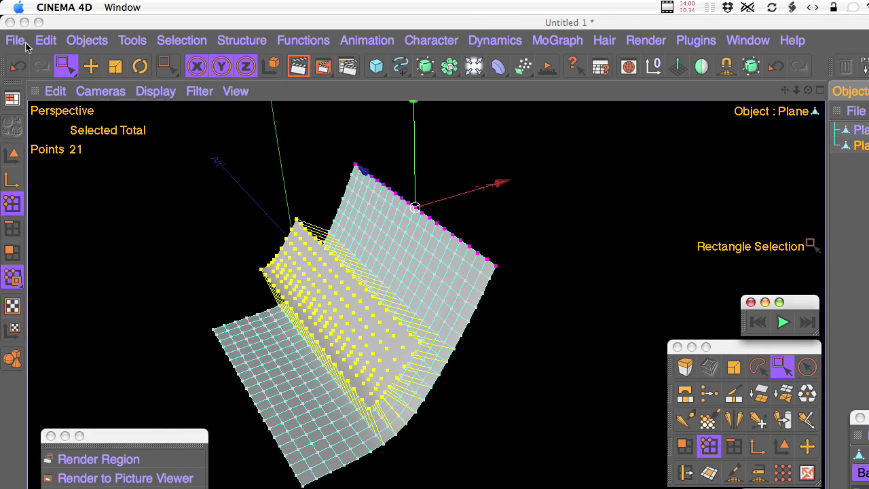
# Create a new empty scene and add a Plane primitive to it
pyautogui.click(16, 40)
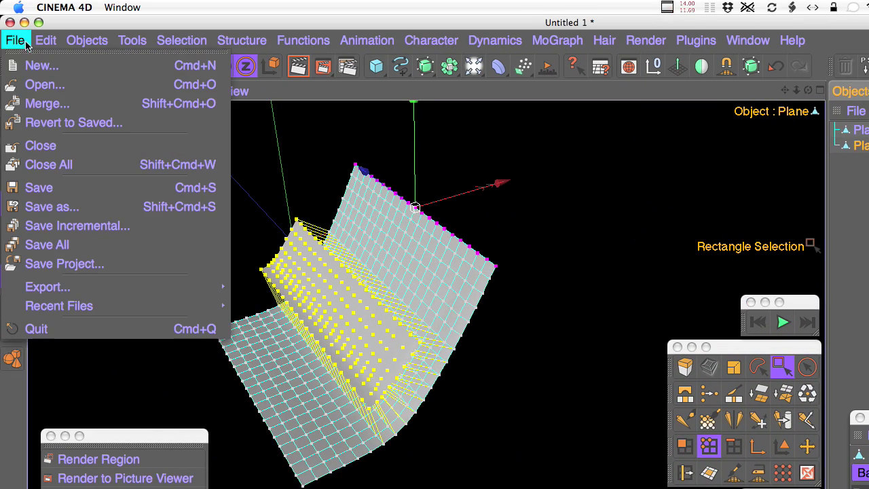
pyautogui.click(27, 65)
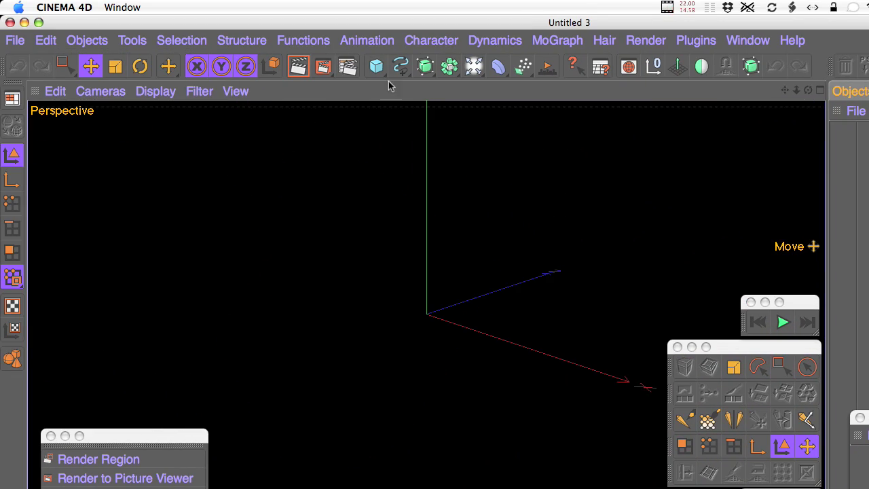
pyautogui.click(375, 67)
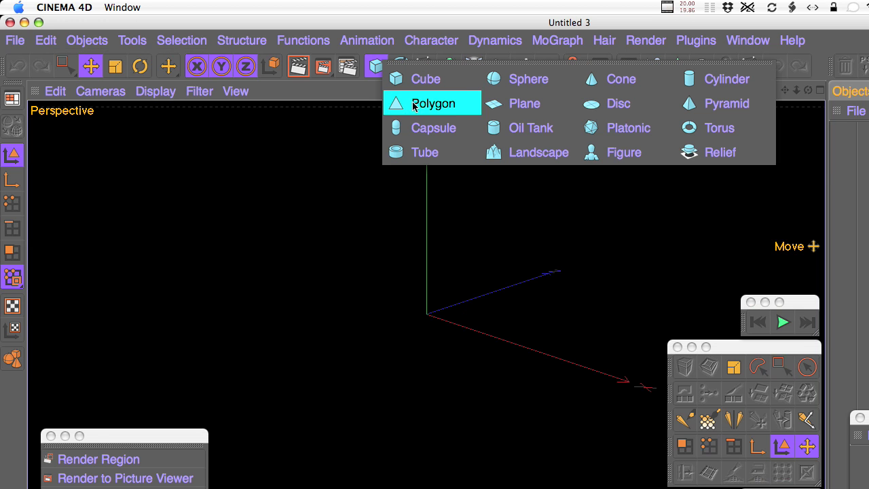
pyautogui.click(495, 105)
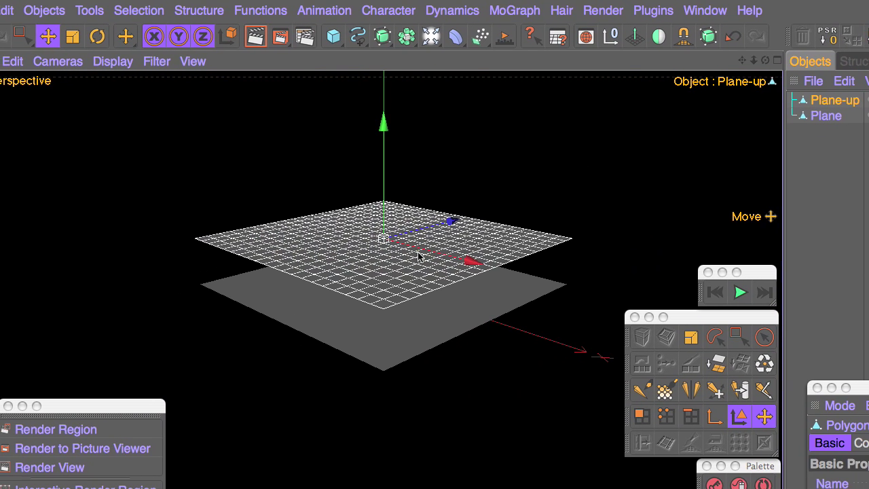
# In Top view, select Plane-up's central vertical strip of points and trim the plane to it
pyautogui.press('F2')
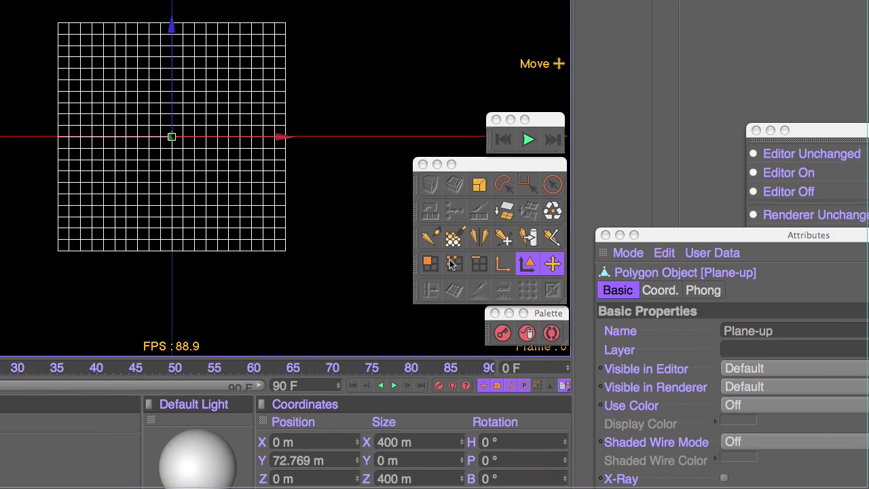
pyautogui.click(559, 356)
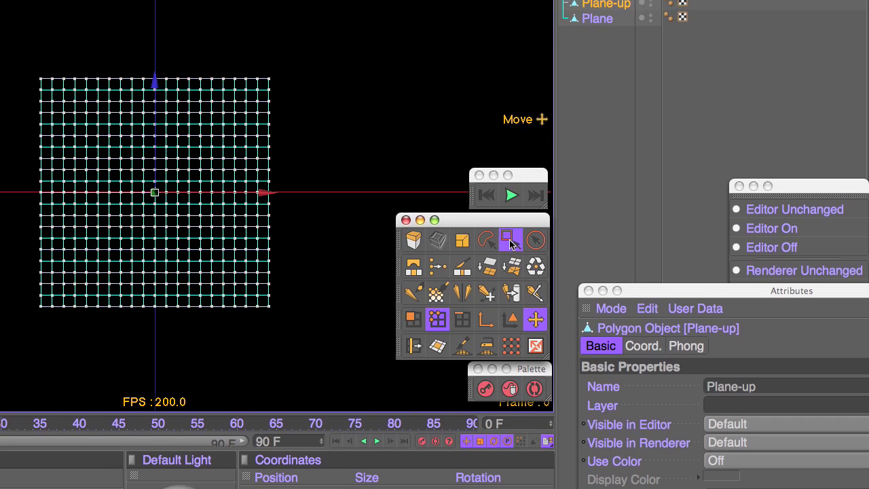
pyautogui.click(509, 213)
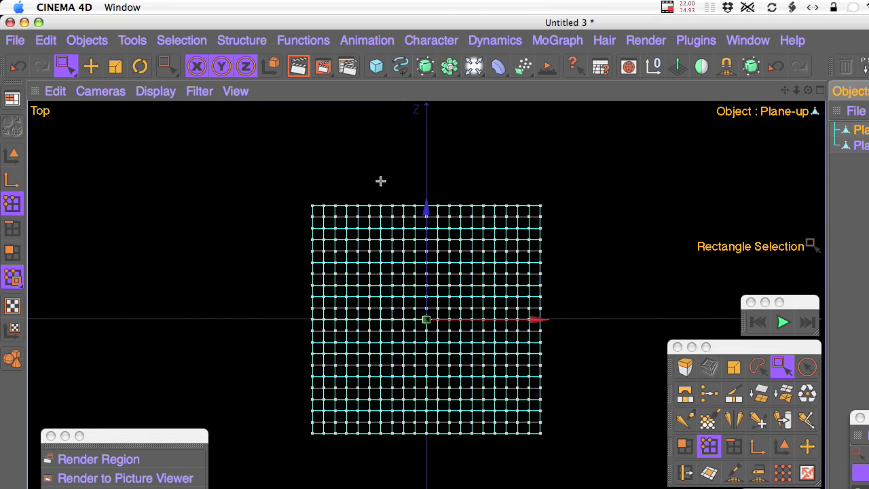
pyautogui.moveTo(380, 181); pyautogui.dragTo(475, 455)
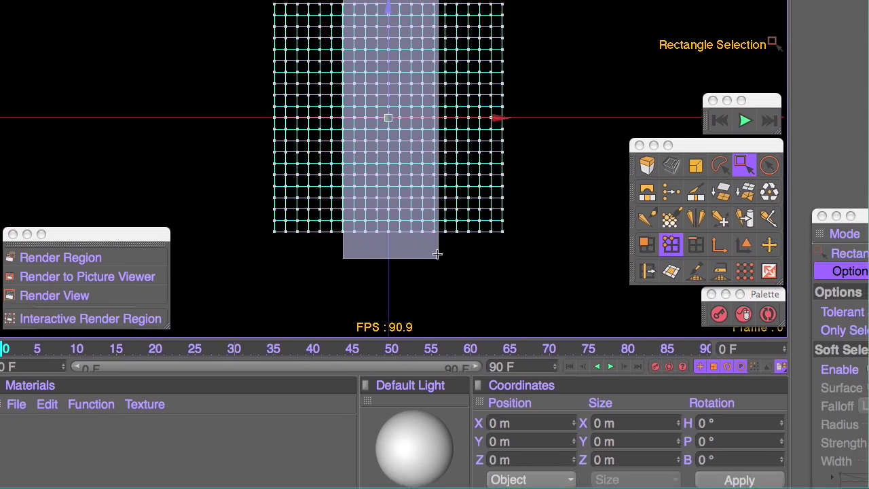
pyautogui.moveTo(437, 254); pyautogui.dragTo(438, 255)
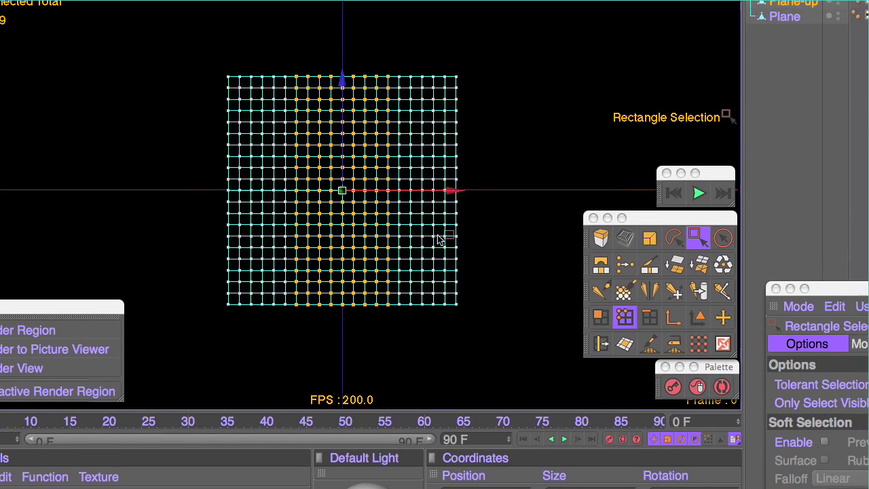
pyautogui.press('F1')
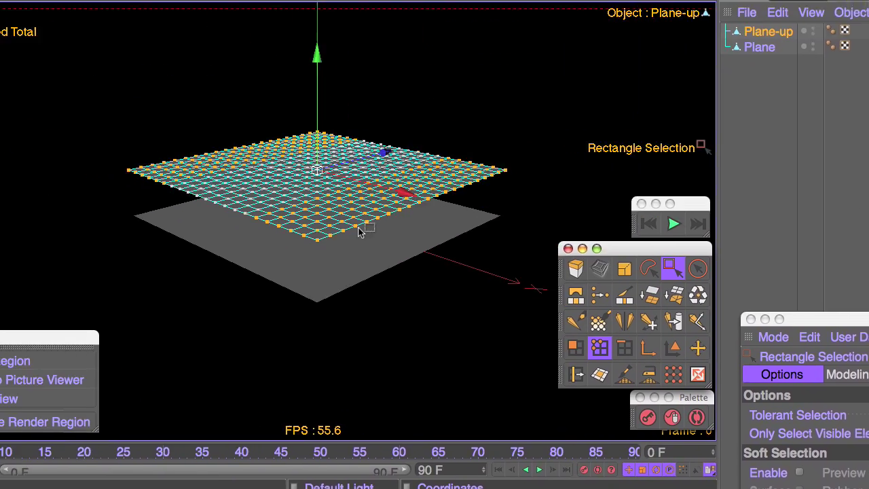
pyautogui.hotkey('ctrl', 'z')
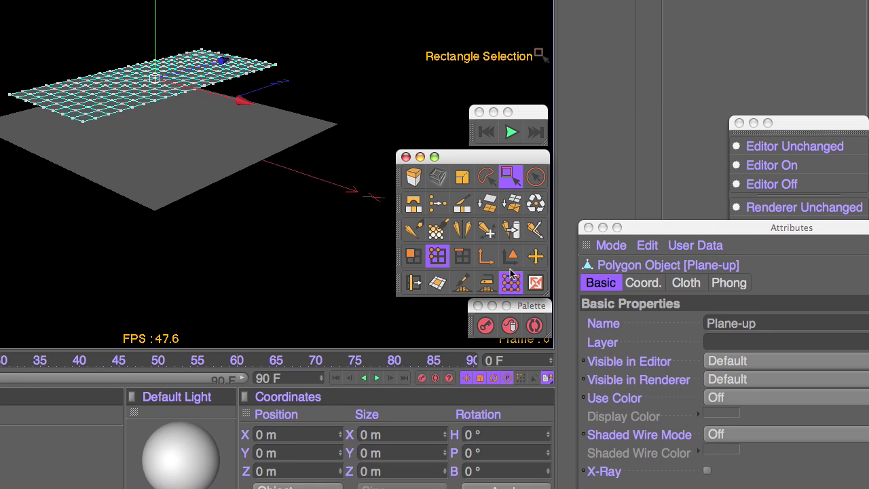
# On the lower Plane, select all points except the central strip by box-selecting and inverting in Top view
pyautogui.click(511, 255)
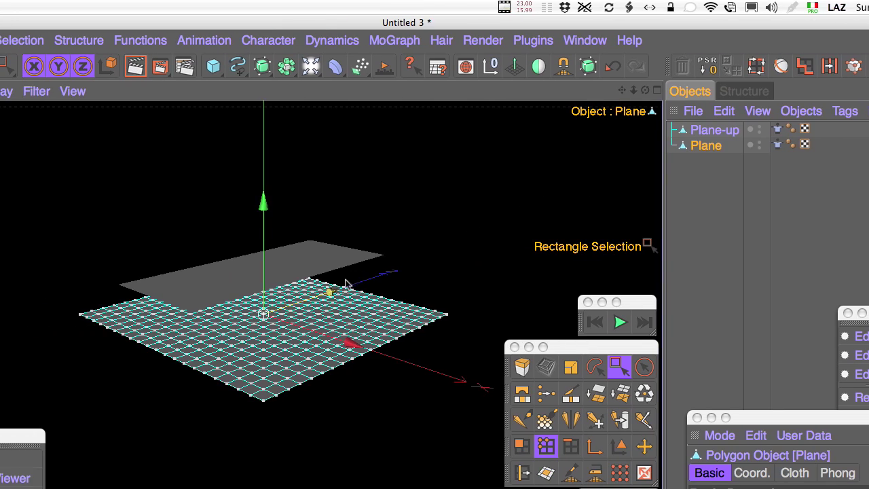
pyautogui.press('F2')
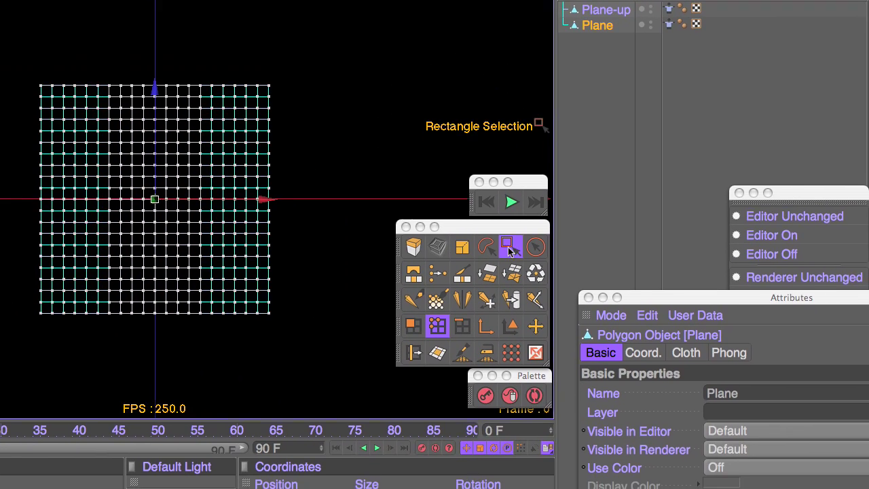
pyautogui.click(510, 257)
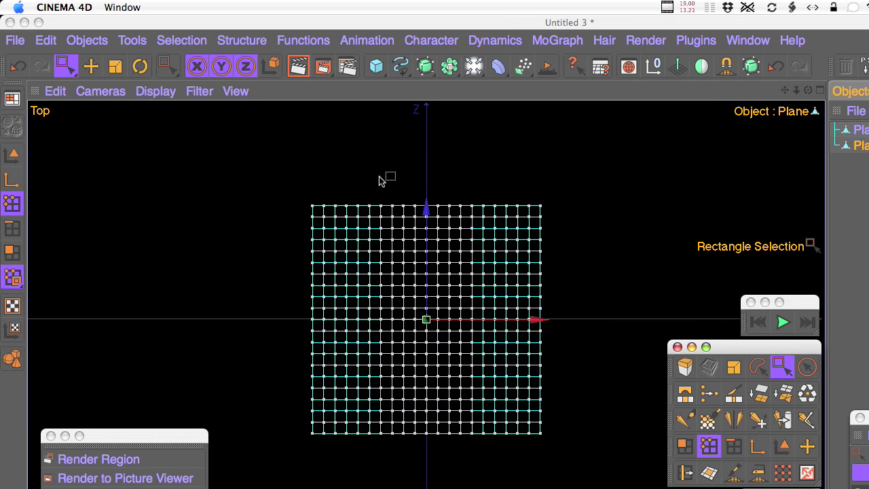
pyautogui.moveTo(409, 296); pyautogui.dragTo(477, 451)
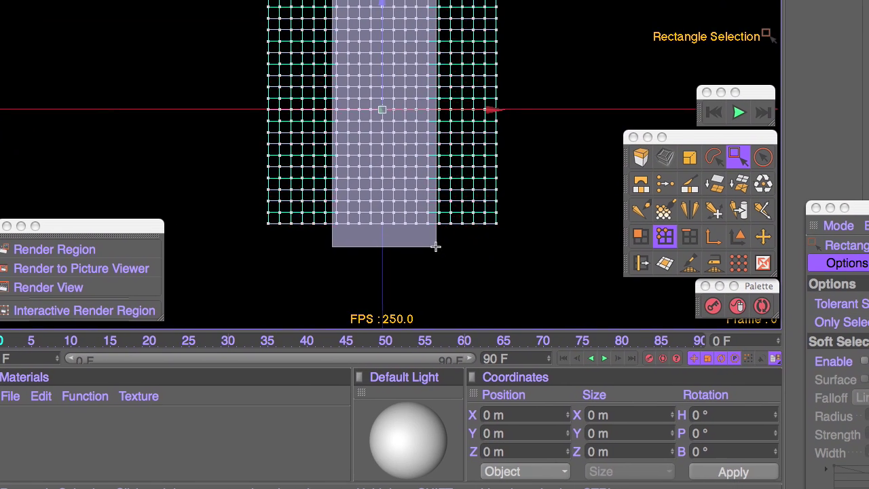
pyautogui.moveTo(435, 248); pyautogui.dragTo(435, 248)
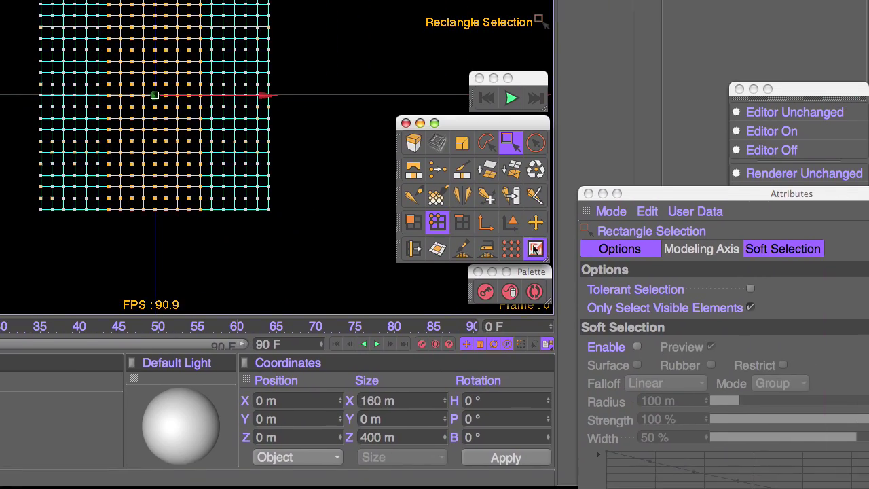
pyautogui.click(535, 249)
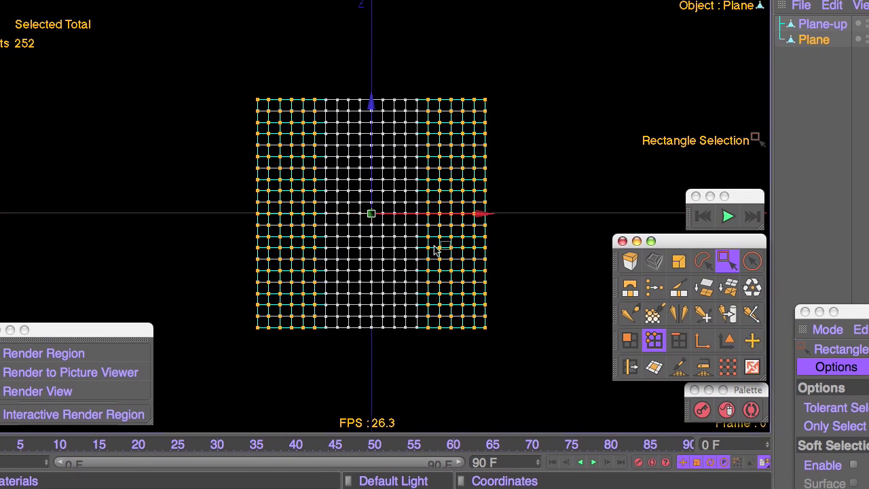
pyautogui.press('F1')
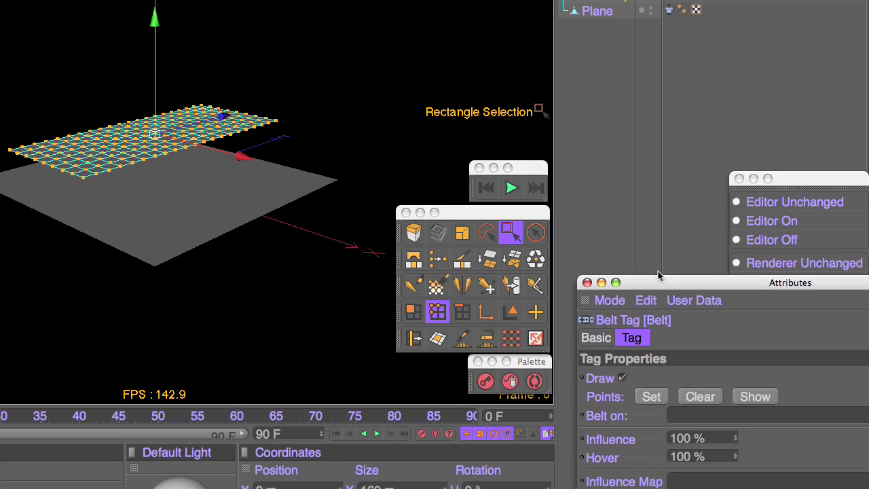
# Set the selected points on Plane-up's Belt tag so it belts onto Plane, then select Plane
pyautogui.moveTo(652, 417); pyautogui.dragTo(537, 187)
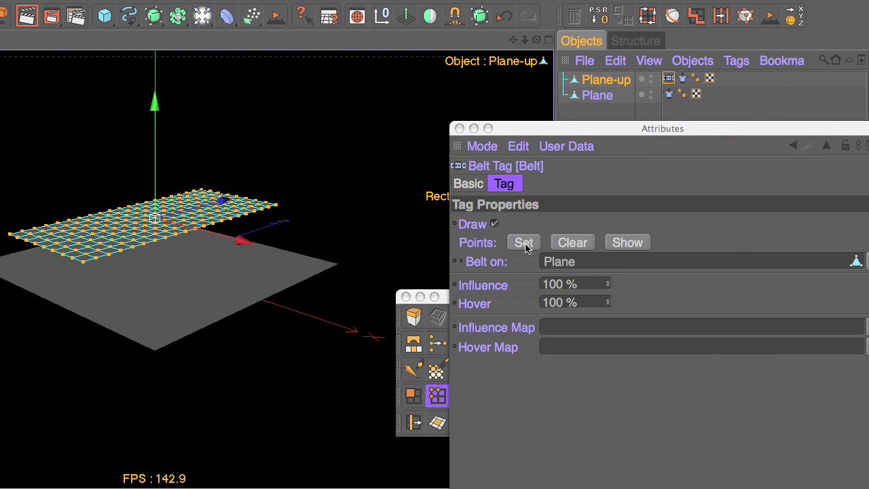
pyautogui.click(523, 248)
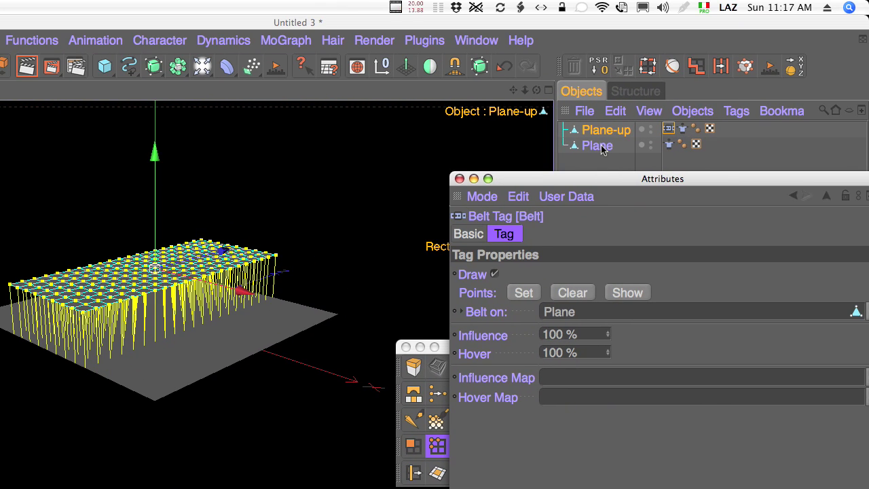
pyautogui.click(601, 147)
# Select the lower Plane's right-edge column of points in Top view and open its Cloth tag
pyautogui.moveTo(570, 179); pyautogui.dragTo(729, 281)
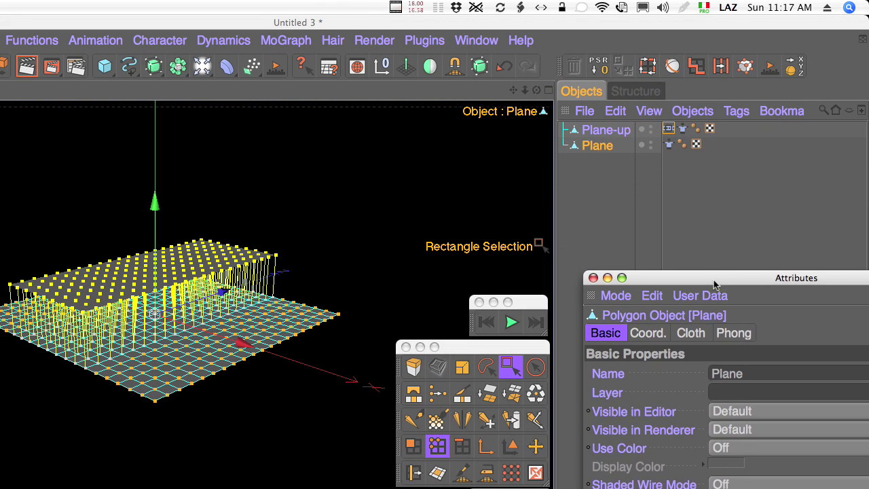
pyautogui.press('F2')
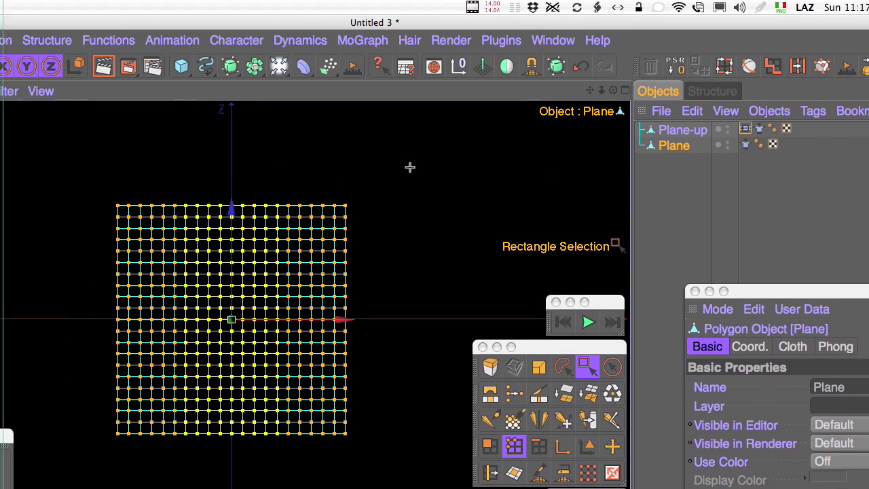
pyautogui.moveTo(348, 124); pyautogui.dragTo(289, 406)
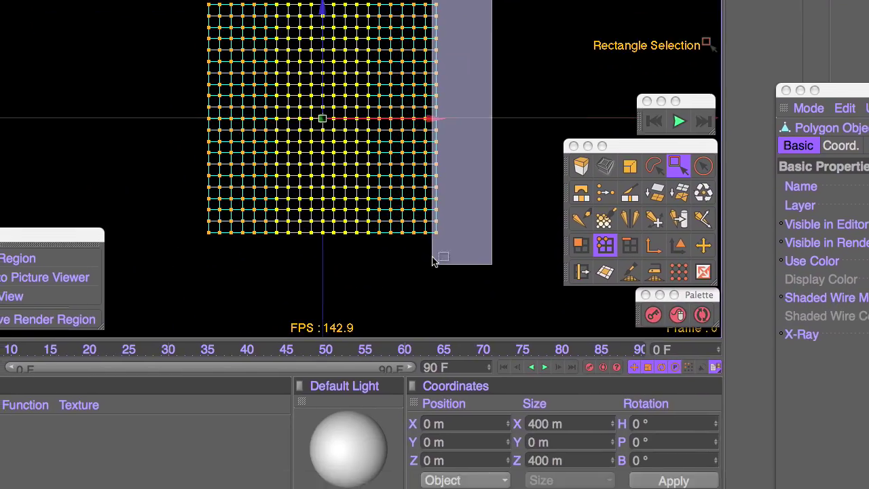
pyautogui.moveTo(430, 274); pyautogui.dragTo(430, 276)
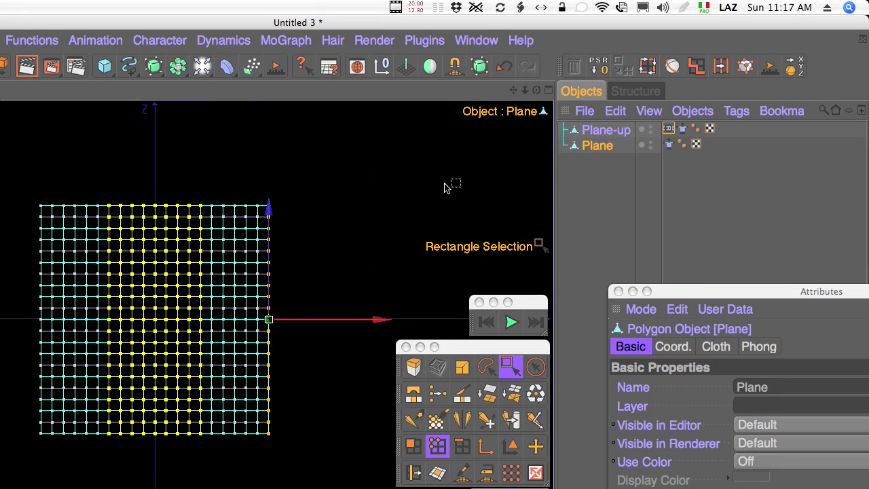
pyautogui.press('F1')
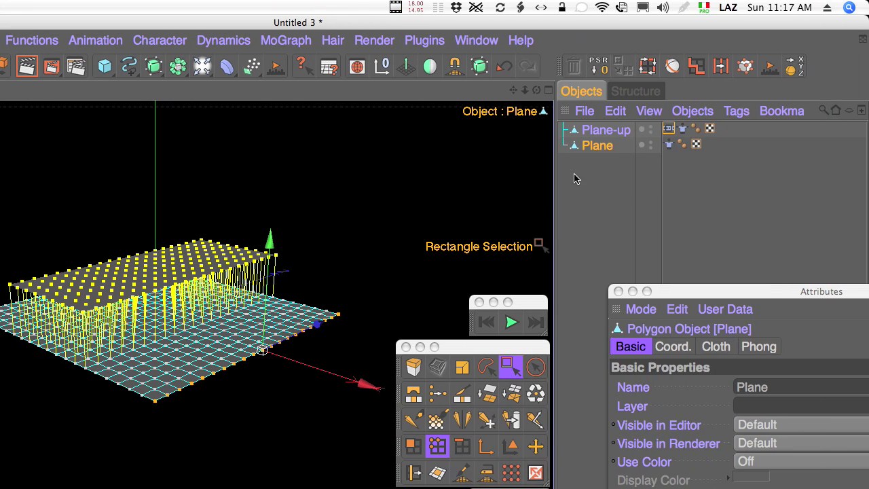
pyautogui.click(668, 144)
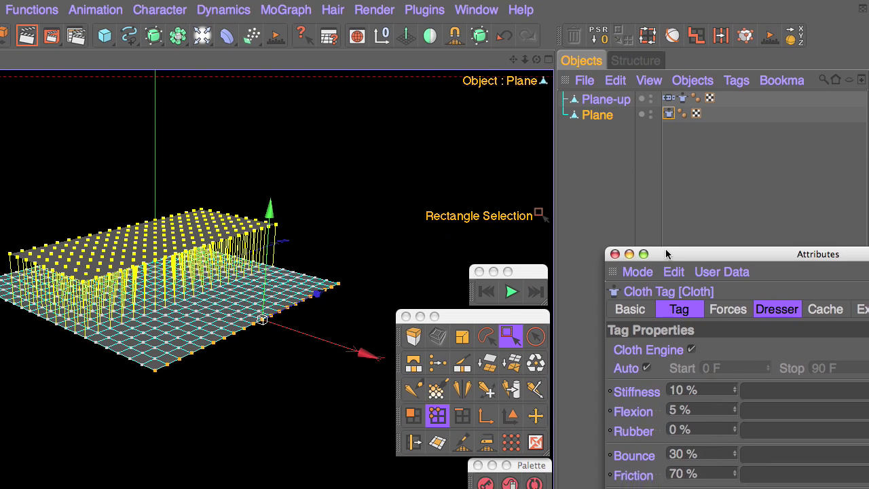
# Fix the selected edge points in the Cloth tag's Dresser settings and play the simulation
pyautogui.moveTo(666, 253); pyautogui.dragTo(528, 169)
pyautogui.click(638, 226)
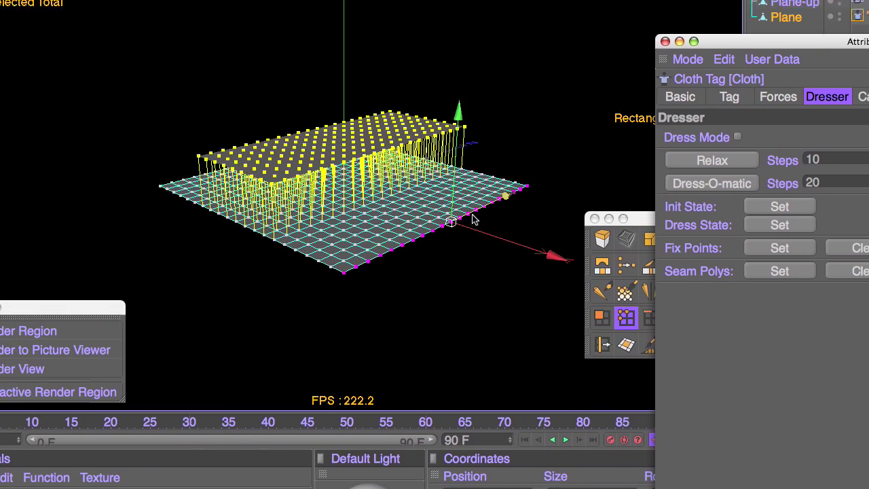
pyautogui.moveTo(577, 170); pyautogui.dragTo(720, 241)
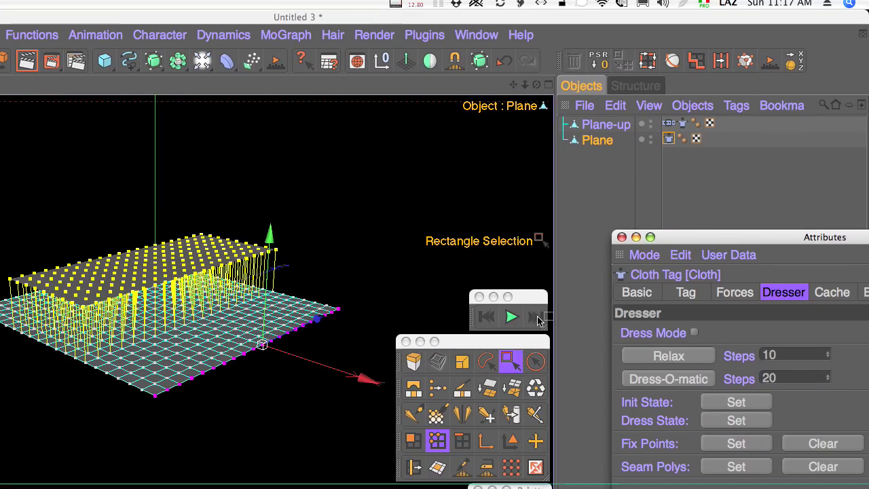
pyautogui.click(512, 316)
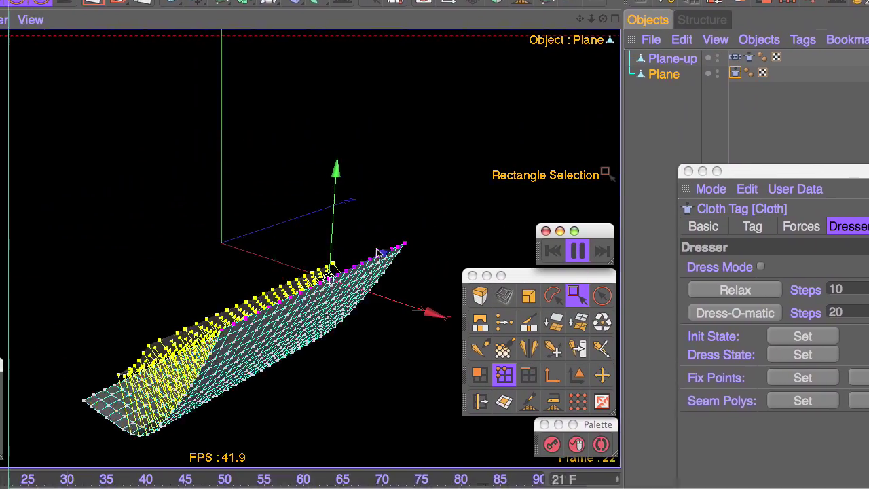